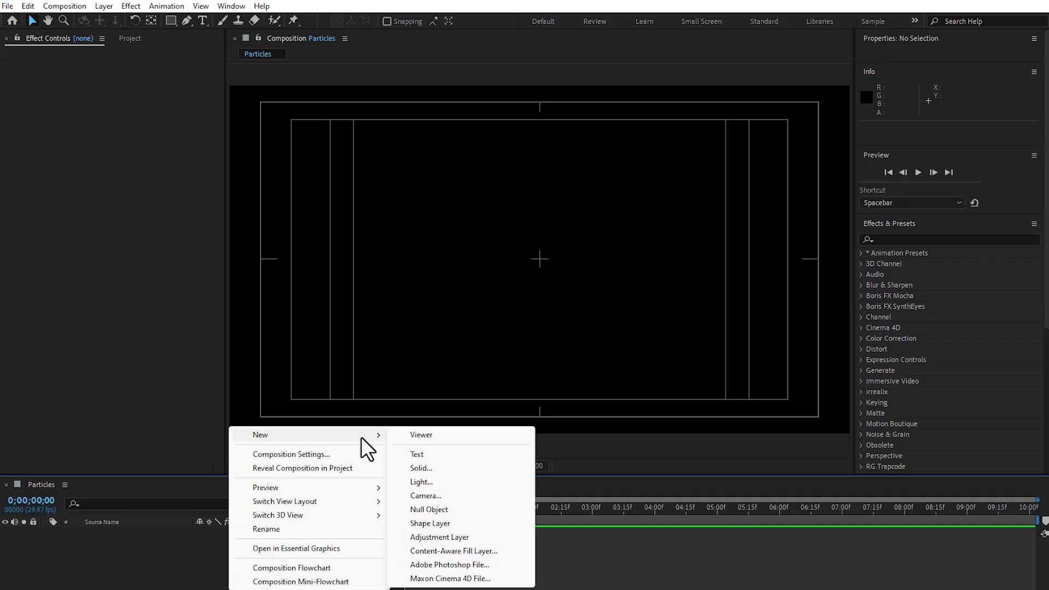
Step: Create a new solid layer named Particles
{"action": "left_click", "coordinate": [434, 467]}
{"action": "type", "text": "Particles"}
{"action": "key", "text": "Return"}
Step: Import the icon images from Desktop/Icons and add the WhatsApp PNG to the timeline
{"action": "left_click", "coordinate": [147, 38]}
{"action": "double_click", "coordinate": [120, 261]}
{"action": "left_click", "coordinate": [42, 156]}
{"action": "double_click", "coordinate": [146, 127]}
{"action": "left_click_drag", "start_coordinate": [453, 168], "coordinate": [166, 96]}
{"action": "key", "text": "Return"}
{"action": "left_click_drag", "start_coordinate": [59, 211], "coordinate": [127, 575]}
Step: Apply CC Particle World to the Particles solid and preview the particles
{"action": "left_click", "coordinate": [123, 534]}
{"action": "left_click", "coordinate": [938, 310]}
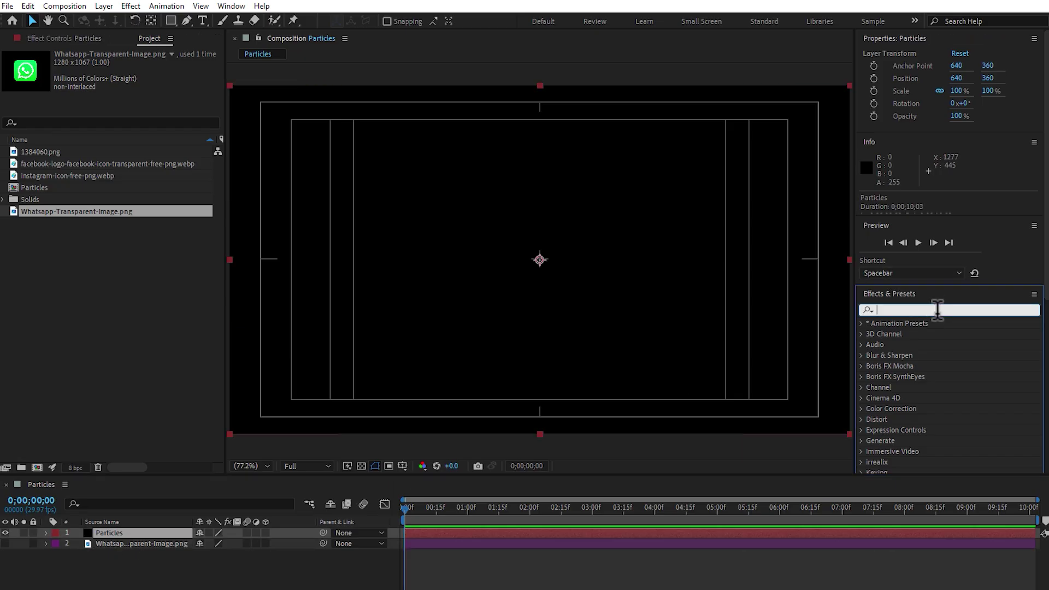
{"action": "type", "text": "part"}
{"action": "double_click", "coordinate": [915, 365]}
{"action": "key", "text": "space"}
{"action": "left_click_drag", "start_coordinate": [421, 507], "coordinate": [444, 506]}
Step: Set Grid Position to World and Birth Rate to 0.5
{"action": "left_click", "coordinate": [13, 75]}
{"action": "left_click", "coordinate": [157, 139]}
{"action": "left_click", "coordinate": [167, 181]}
{"action": "left_click", "coordinate": [13, 75]}
{"action": "left_click", "coordinate": [125, 86]}
{"action": "type", "text": "0.5"}
{"action": "key", "text": "Return"}
Step: Set the Physics Gravity to 0 and preview the result
{"action": "left_click", "coordinate": [13, 118]}
{"action": "left_click", "coordinate": [127, 160]}
{"action": "type", "text": "0"}
{"action": "key", "text": "Return"}
{"action": "left_click_drag", "start_coordinate": [412, 507], "coordinate": [456, 507]}
Step: Widen the emitter to Radius X 0.875 and Radius Z 0.515, then lower Birth Rate to 0.2
{"action": "left_click", "coordinate": [13, 107]}
{"action": "left_click_drag", "start_coordinate": [133, 153], "coordinate": [213, 166]}
{"action": "left_click_drag", "start_coordinate": [129, 172], "coordinate": [160, 171]}
{"action": "left_click_drag", "start_coordinate": [419, 508], "coordinate": [468, 508]}
{"action": "left_click", "coordinate": [126, 86]}
{"action": "type", "text": "0.2"}
{"action": "key", "text": "Return"}
Step: Make the particles Textured QuadPolygon using the WhatsApp image as texture layer
{"action": "left_click", "coordinate": [15, 298]}
{"action": "left_click", "coordinate": [151, 307]}
{"action": "left_click", "coordinate": [210, 484]}
{"action": "left_click", "coordinate": [24, 317]}
{"action": "left_click", "coordinate": [141, 328]}
{"action": "left_click", "coordinate": [186, 376]}
{"action": "left_click_drag", "start_coordinate": [424, 514], "coordinate": [519, 516]}
Step: Set Rotation Speed and Initial Rotation to 0 and Birth Size to 0.730
{"action": "left_click", "coordinate": [131, 371]}
{"action": "type", "text": "0"}
{"action": "key", "text": "Tab"}
{"action": "type", "text": "0"}
{"action": "key", "text": "Return"}
{"action": "left_click_drag", "start_coordinate": [444, 514], "coordinate": [533, 523]}
{"action": "left_click_drag", "start_coordinate": [119, 402], "coordinate": [164, 411]}
{"action": "left_click", "coordinate": [167, 524]}
Step: Duplicate the Particles layer, then add 1384060.png to the composition and hide it
{"action": "left_click", "coordinate": [107, 535]}
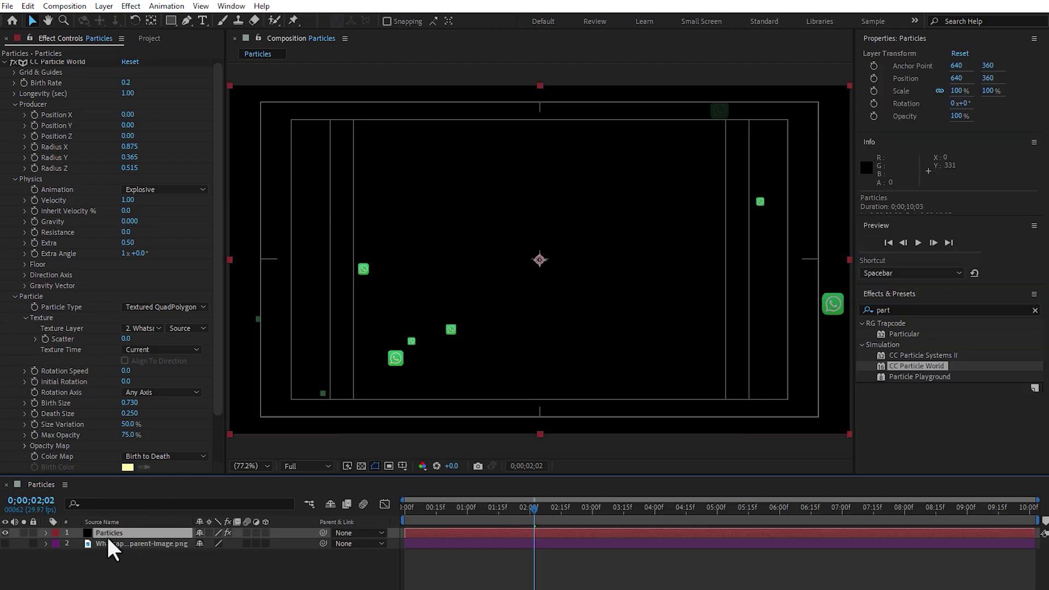
{"action": "key", "text": "ctrl+d"}
{"action": "left_click", "coordinate": [149, 38]}
{"action": "left_click", "coordinate": [39, 175]}
{"action": "left_click", "coordinate": [38, 164]}
{"action": "left_click_drag", "start_coordinate": [31, 152], "coordinate": [136, 564]}
{"action": "left_click", "coordinate": [5, 565]}
Step: Texture the top Particles layer with the YouTube image and raise Max Opacity to 100%
{"action": "left_click", "coordinate": [123, 532]}
{"action": "left_click", "coordinate": [83, 37]}
{"action": "left_click", "coordinate": [14, 129]}
{"action": "left_click", "coordinate": [24, 149]}
{"action": "left_click", "coordinate": [143, 160]}
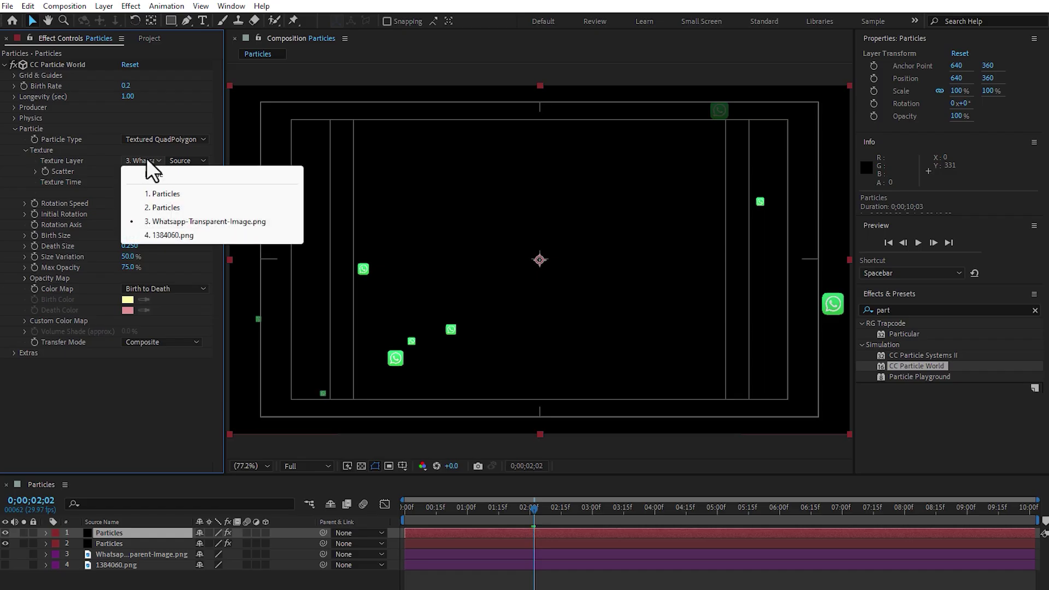
{"action": "left_click", "coordinate": [181, 234]}
{"action": "left_click_drag", "start_coordinate": [471, 507], "coordinate": [473, 509]}
{"action": "left_click_drag", "start_coordinate": [131, 273], "coordinate": [166, 267]}
Step: Give the second Particles layer Max Opacity 100% and Random Seed 2
{"action": "left_click", "coordinate": [108, 542]}
{"action": "left_click_drag", "start_coordinate": [221, 234], "coordinate": [222, 335]}
{"action": "left_click_drag", "start_coordinate": [129, 382], "coordinate": [215, 379]}
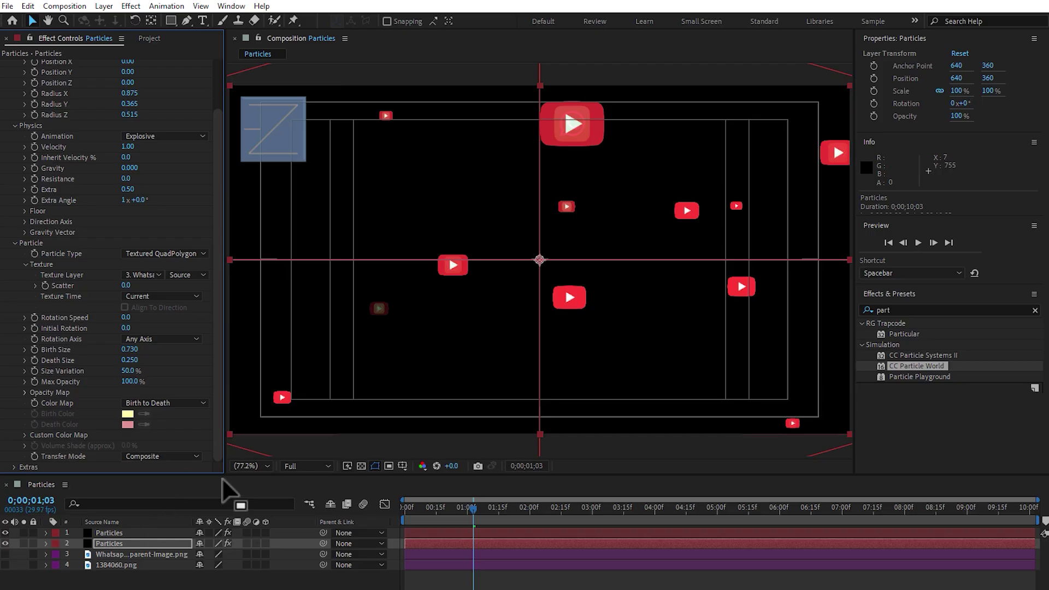
{"action": "left_click", "coordinate": [13, 467]}
{"action": "left_click", "coordinate": [123, 468]}
{"action": "type", "text": "2"}
{"action": "key", "text": "Return"}
{"action": "left_click_drag", "start_coordinate": [432, 509], "coordinate": [556, 507]}
Step: Duplicate the top Particles layer, then add the Facebook image and hide it
{"action": "left_click", "coordinate": [123, 531]}
{"action": "key", "text": "ctrl+d"}
{"action": "left_click", "coordinate": [148, 40]}
{"action": "left_click_drag", "start_coordinate": [62, 165], "coordinate": [117, 580]}
{"action": "left_click", "coordinate": [5, 586]}
Step: Set the top Particles layer's texture layer to the Facebook image
{"action": "left_click", "coordinate": [109, 533]}
{"action": "left_click", "coordinate": [104, 37]}
{"action": "left_click", "coordinate": [14, 129]}
{"action": "left_click", "coordinate": [24, 150]}
{"action": "left_click", "coordinate": [148, 160]}
{"action": "left_click", "coordinate": [179, 264]}
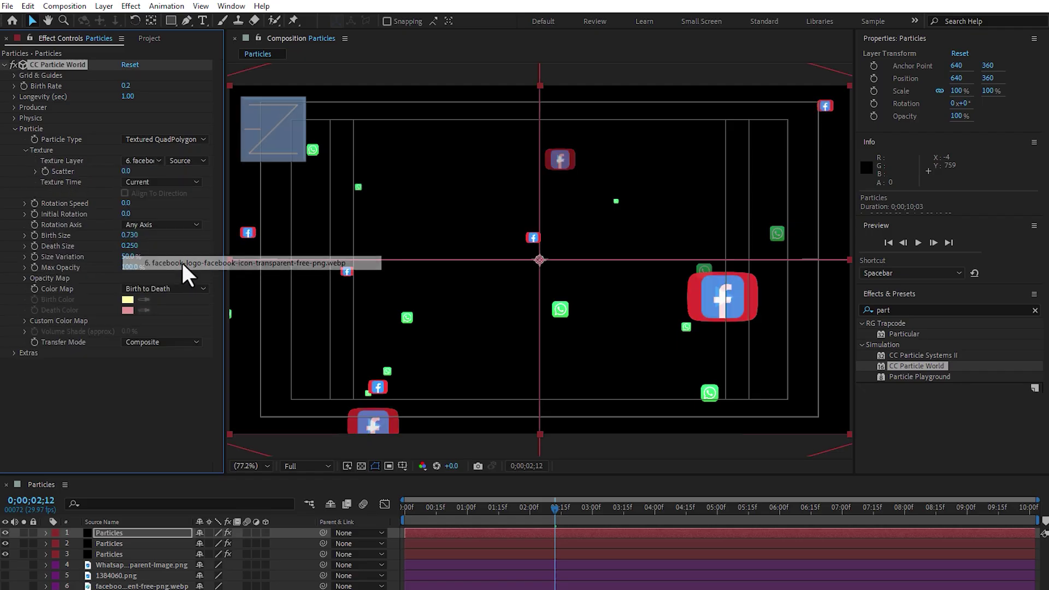
Step: Set the Random Seed to 3 and preview all particle layers
{"action": "left_click", "coordinate": [14, 352]}
{"action": "left_click", "coordinate": [126, 424]}
{"action": "type", "text": "3"}
{"action": "key", "text": "Return"}
{"action": "left_click_drag", "start_coordinate": [447, 506], "coordinate": [548, 506]}
Step: Create a new solid layer named BG with Ctrl+Y
{"action": "key", "text": "ctrl+y"}
{"action": "type", "text": "BG"}
{"action": "left_click", "coordinate": [362, 484]}
Step: Apply Gradient Ramp to BG with a Radial ramp shape
{"action": "left_click", "coordinate": [919, 310]}
{"action": "type", "text": "ramp"}
{"action": "double_click", "coordinate": [929, 333]}
{"action": "left_click", "coordinate": [174, 121]}
{"action": "left_click", "coordinate": [174, 143]}
Step: Set red start and light red end colours, then swap the gradient colours
{"action": "left_click", "coordinate": [122, 86]}
{"action": "left_click", "coordinate": [701, 411]}
{"action": "left_click", "coordinate": [813, 361]}
{"action": "left_click", "coordinate": [127, 107]}
{"action": "left_click_drag", "start_coordinate": [683, 398], "coordinate": [661, 365]}
{"action": "left_click", "coordinate": [802, 362]}
{"action": "left_click", "coordinate": [164, 150]}
{"action": "left_click", "coordinate": [202, 20]}
Step: Add a text layer reading 'ICONS PARTICLES' near the centre
{"action": "left_click", "coordinate": [502, 279]}
{"action": "type", "text": "iCONS"}
{"action": "key", "text": "BackSpace"}
{"action": "key", "text": "BackSpace"}
{"action": "key", "text": "BackSpace"}
{"action": "key", "text": "BackSpace"}
{"action": "key", "text": "BackSpace"}
{"action": "type", "text": "ICONS PARTICLES"}
Step: Style the title with FFFFFF fill, Bebas Neue font and 163.8 px size
{"action": "key", "text": "ctrl+a"}
{"action": "left_click", "coordinate": [897, 222]}
{"action": "type", "text": "FFFFFF"}
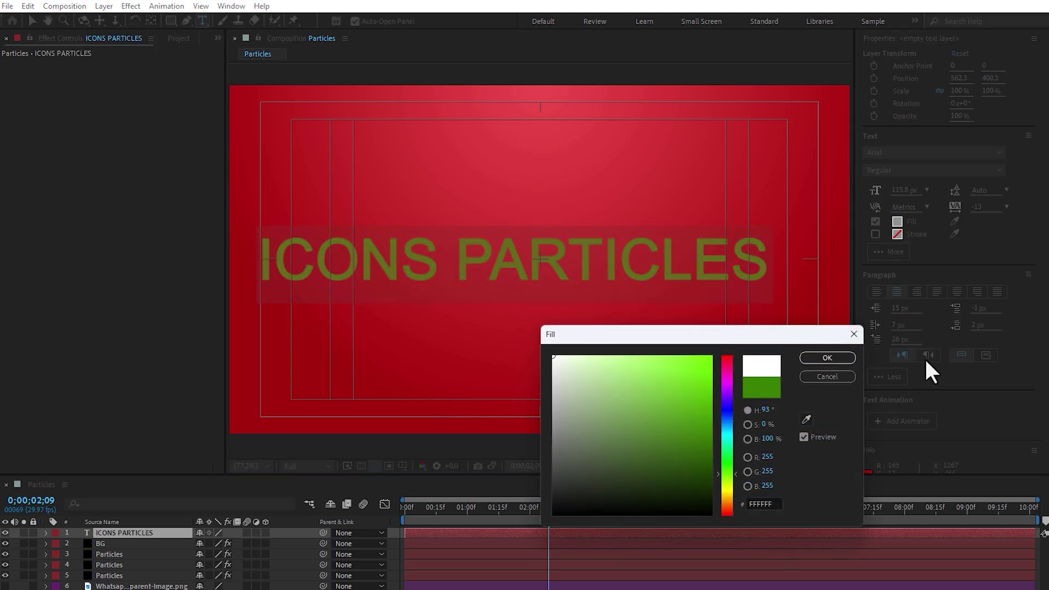
{"action": "key", "text": "Return"}
{"action": "left_click", "coordinate": [999, 152]}
{"action": "left_click", "coordinate": [967, 365]}
{"action": "left_click", "coordinate": [961, 146]}
{"action": "key", "text": "Down"}
{"action": "key", "text": "Down"}
{"action": "key", "text": "Up"}
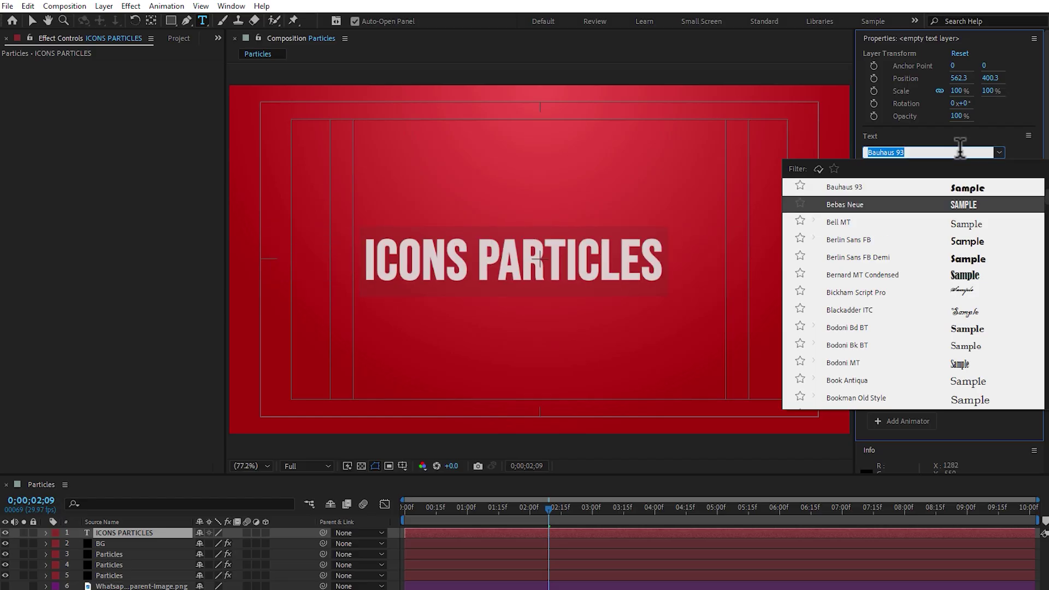
{"action": "key", "text": "Return"}
{"action": "left_click", "coordinate": [32, 22]}
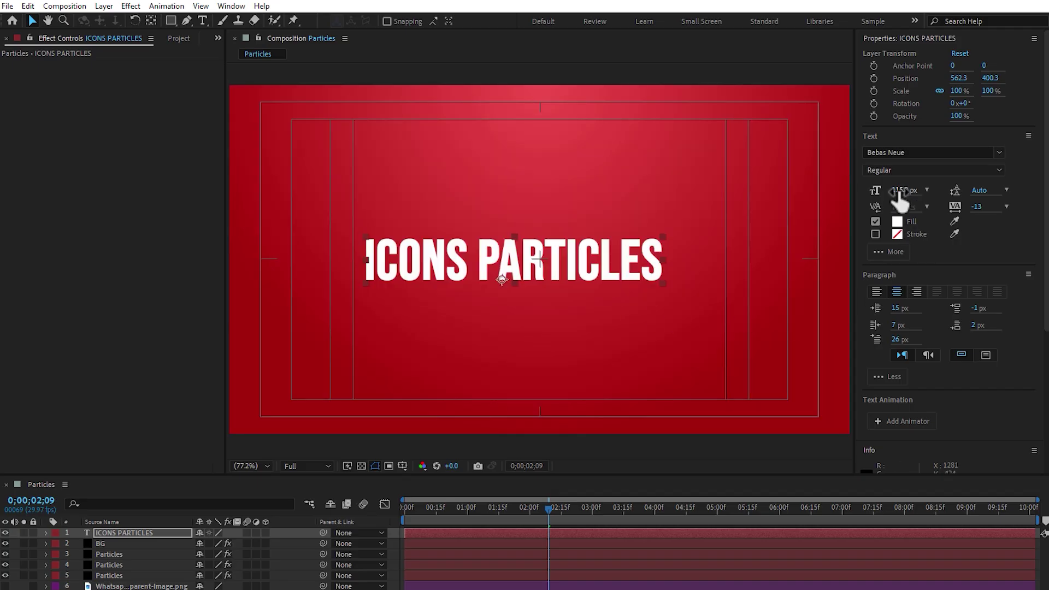
{"action": "left_click_drag", "start_coordinate": [899, 192], "coordinate": [607, 250]}
Step: Send the BG layer to the bottom of the layer stack
{"action": "left_click", "coordinate": [106, 543]}
{"action": "key", "text": "ctrl+shift+bracketleft"}
{"action": "left_click_drag", "start_coordinate": [429, 509], "coordinate": [626, 481]}
Step: Create a new solid layer named Shadow
{"action": "key", "text": "F2"}
{"action": "key", "text": "ctrl+y"}
{"action": "type", "text": "Shadow"}
{"action": "key", "text": "Return"}
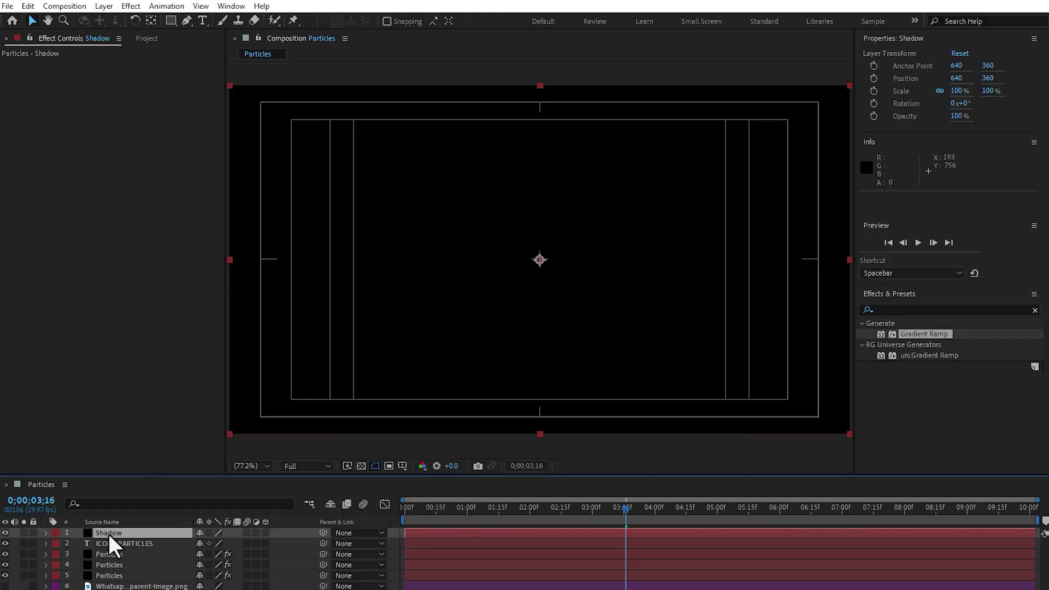
Step: Draw an ellipse mask on Shadow with feather 36 and set its opacity to 43%
{"action": "left_click", "coordinate": [5, 533]}
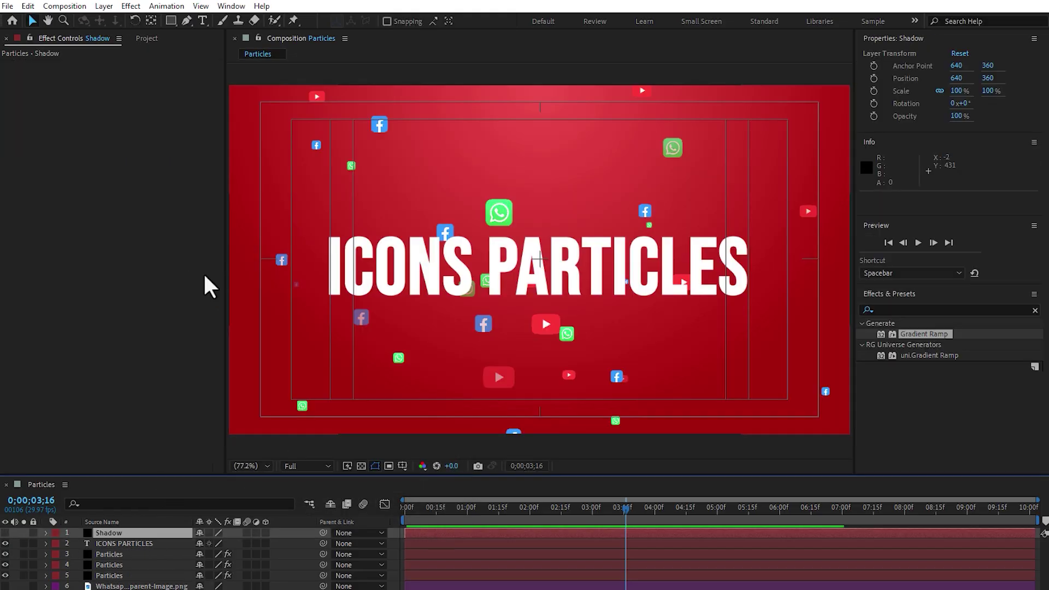
{"action": "left_click_drag", "start_coordinate": [167, 20], "coordinate": [235, 48]}
{"action": "left_click_drag", "start_coordinate": [320, 341], "coordinate": [802, 363]}
{"action": "left_click", "coordinate": [4, 532]}
{"action": "key", "text": "m"}
{"action": "key", "text": "m"}
{"action": "left_click_drag", "start_coordinate": [213, 565], "coordinate": [183, 550]}
{"action": "key", "text": "t"}
{"action": "left_click", "coordinate": [298, 541]}
{"action": "left_click_drag", "start_coordinate": [449, 508], "coordinate": [699, 498]}
Step: Duplicate the third Particles layer and add instagram-icon-free-png.webp to the composition
{"action": "left_click", "coordinate": [143, 37]}
{"action": "left_click", "coordinate": [103, 306]}
{"action": "left_click", "coordinate": [47, 533]}
{"action": "left_click", "coordinate": [113, 553]}
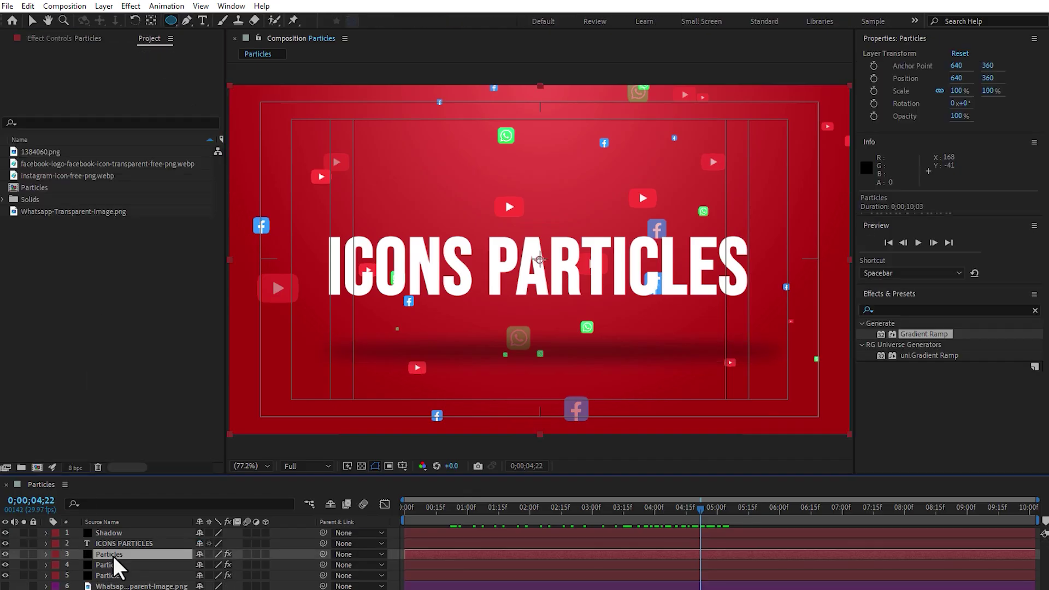
{"action": "key", "text": "ctrl+d"}
{"action": "left_click_drag", "start_coordinate": [34, 176], "coordinate": [137, 579]}
Step: Set the new Particles layer's Texture Layer to the Instagram image, then hide that image layer
{"action": "left_click", "coordinate": [121, 554]}
{"action": "left_click", "coordinate": [56, 39]}
{"action": "left_click", "coordinate": [17, 129]}
{"action": "left_click", "coordinate": [24, 150]}
{"action": "left_click", "coordinate": [154, 163]}
{"action": "left_click", "coordinate": [192, 274]}
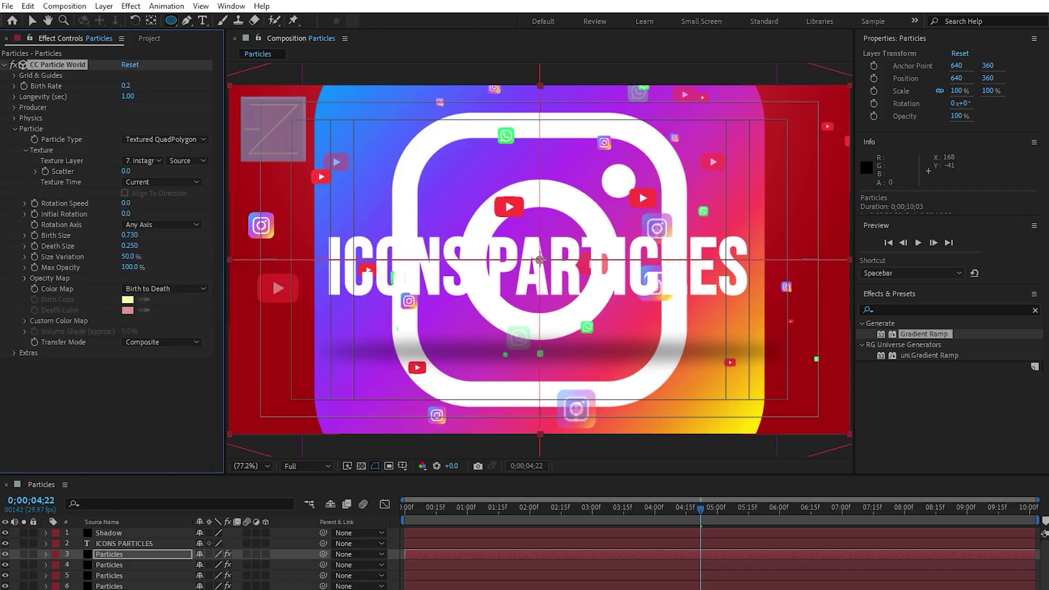
{"action": "left_click", "coordinate": [110, 589]}
{"action": "left_click", "coordinate": [5, 589]}
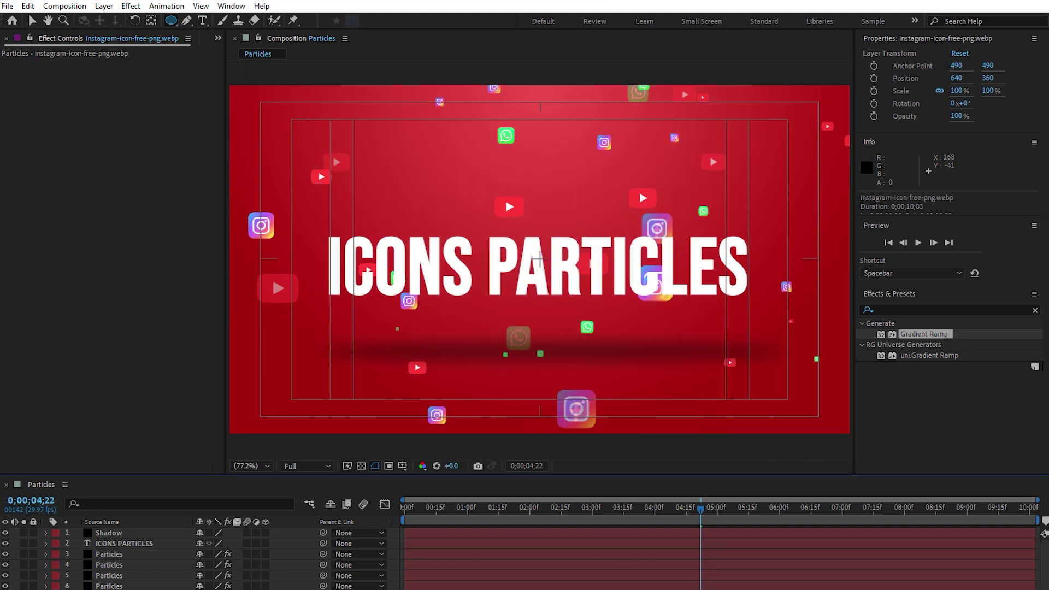